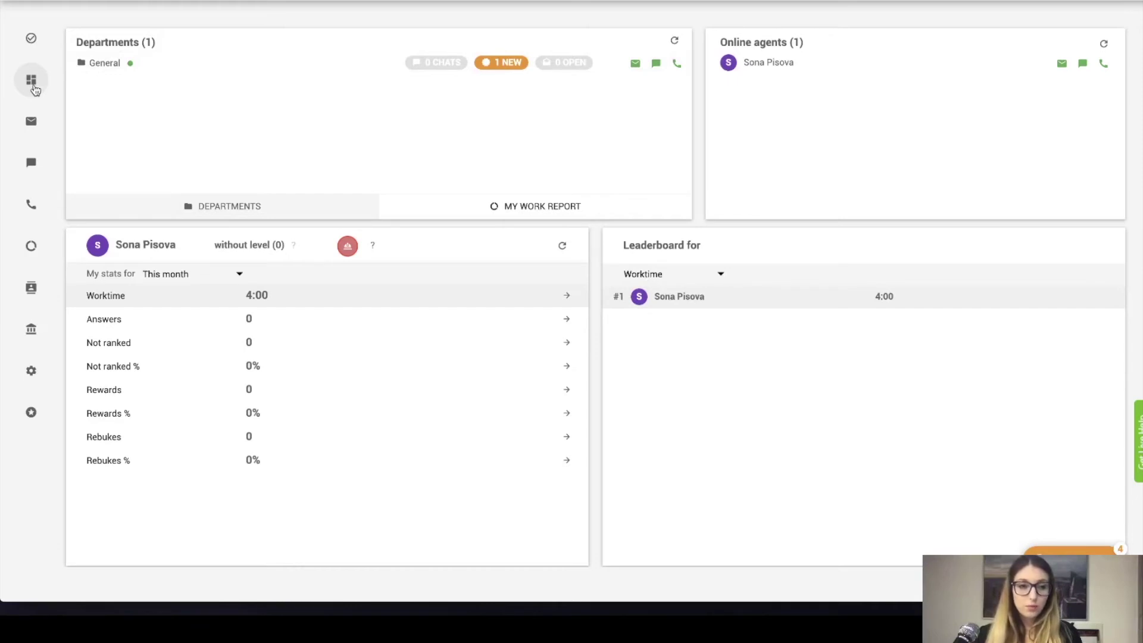
Go to Configuration > System > Plugins to list the system plugins.
{"action": "left_click", "coordinate": [31, 372]}
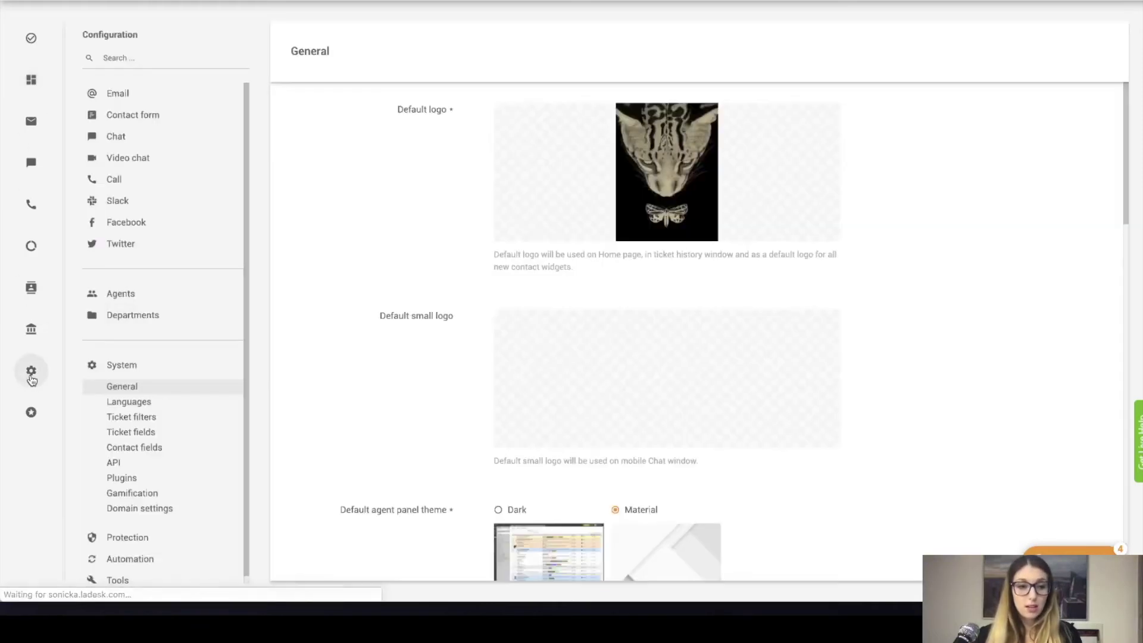
{"action": "left_click", "coordinate": [145, 480]}
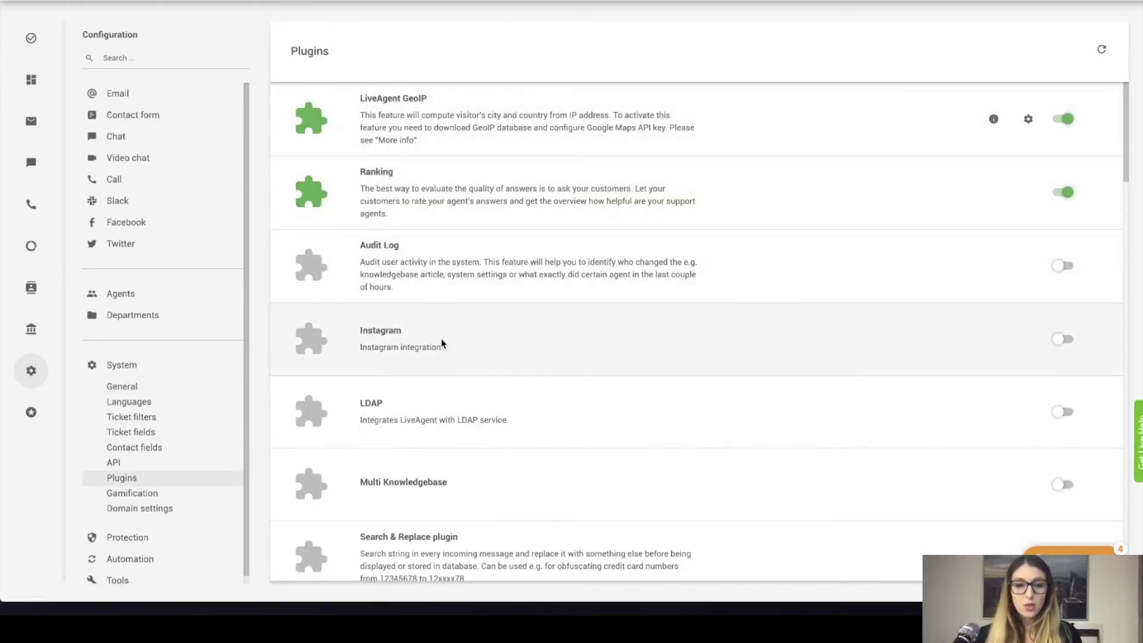
Switch on the Instagram plugin and confirm with YES so LiveAgent restarts.
{"action": "left_click", "coordinate": [1061, 338]}
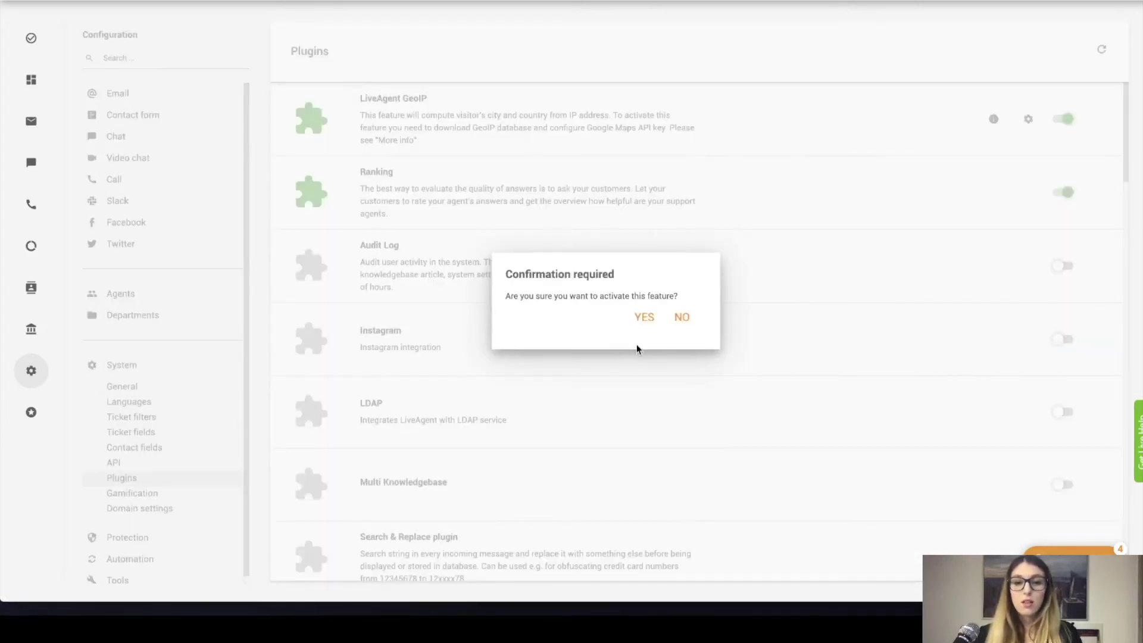
{"action": "left_click", "coordinate": [643, 318]}
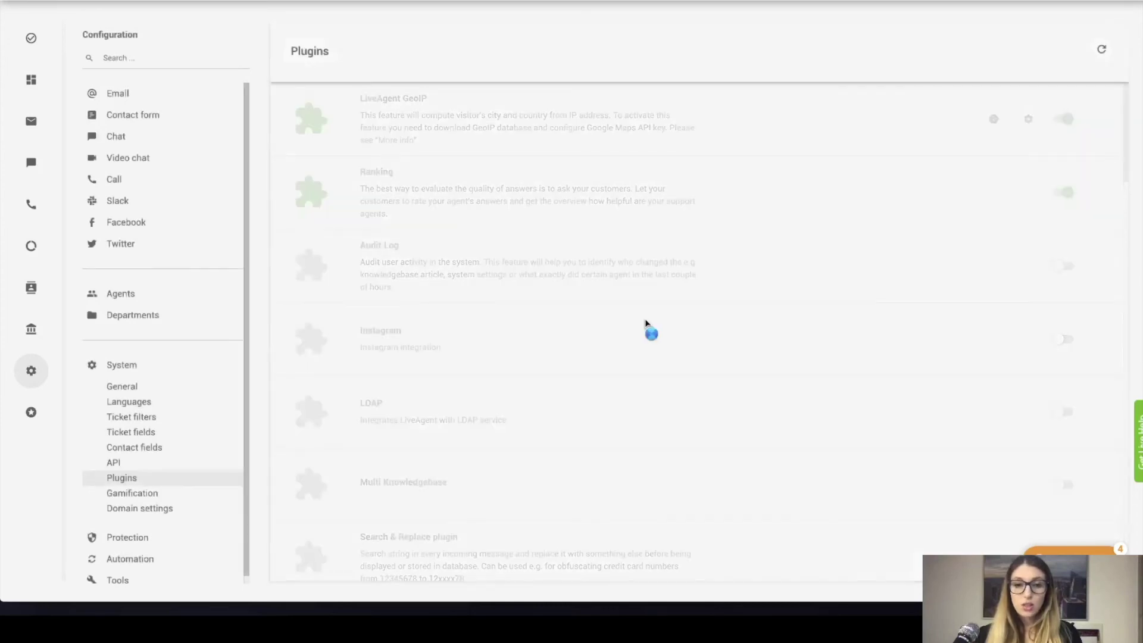